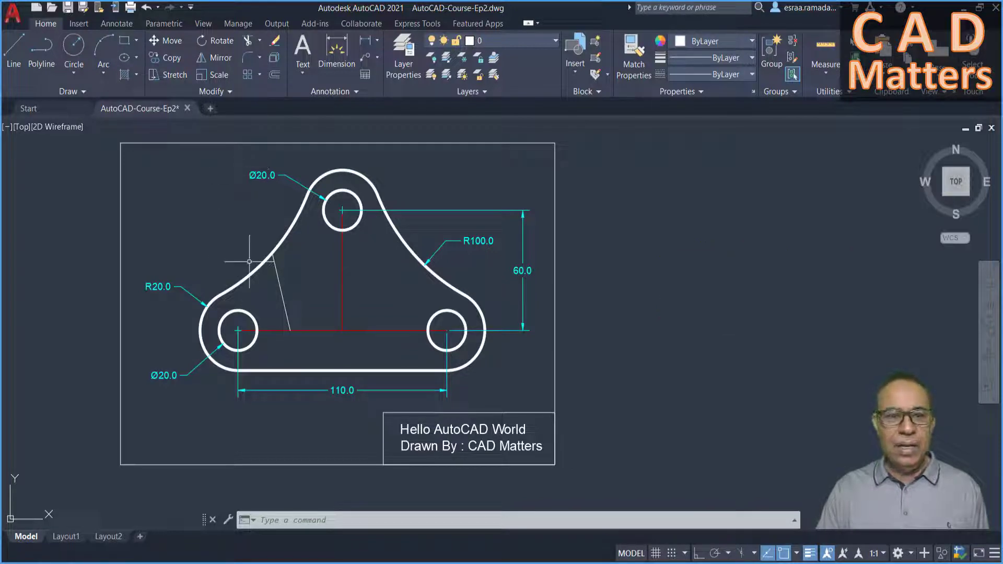
- Start Save As > Drawing and set the file type to AutoCAD 2004/LT2004 Drawing (*.dwg)
{"action": "left_click", "coordinate": [13, 16]}
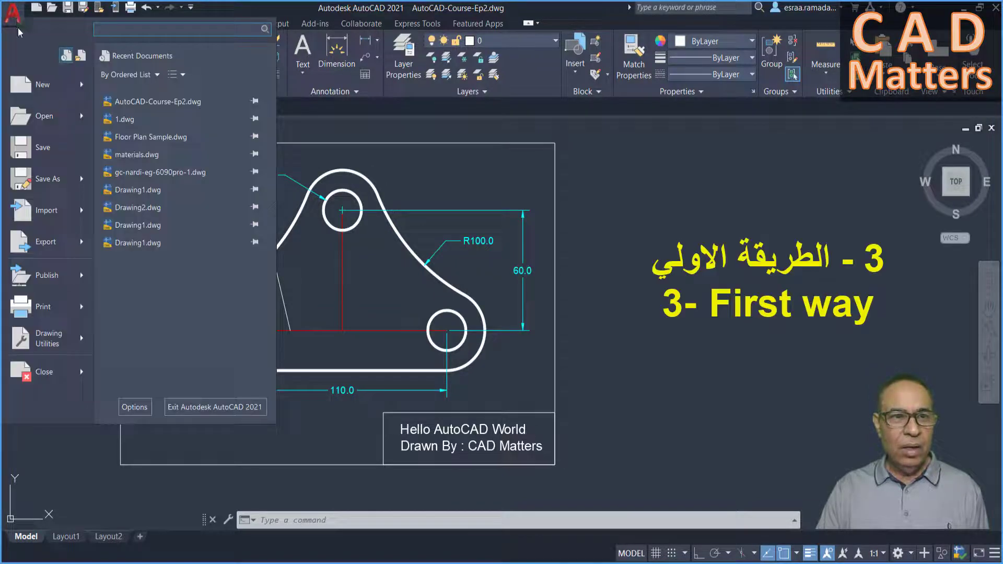
{"action": "mouse_move", "coordinate": [45, 179]}
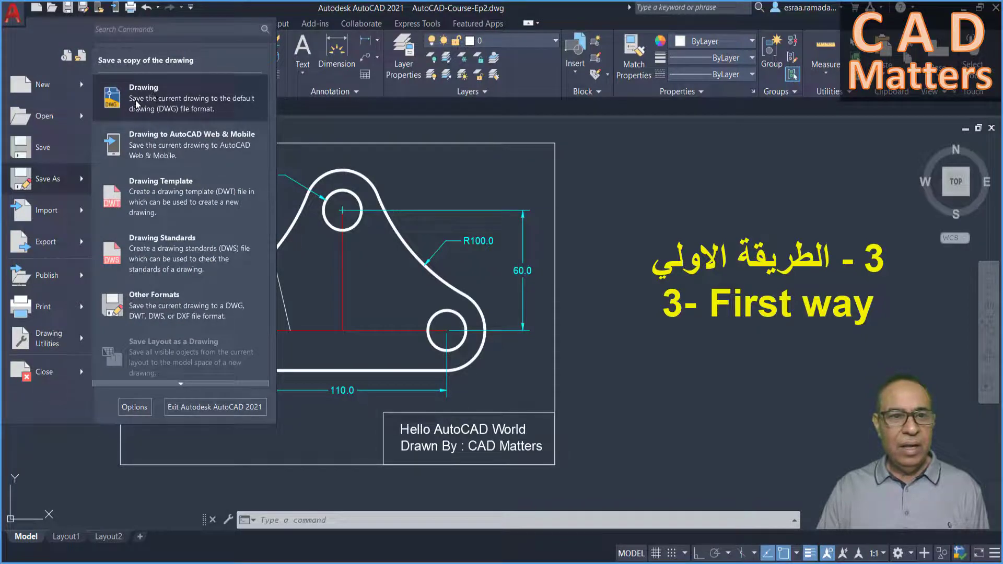
{"action": "left_click", "coordinate": [47, 179]}
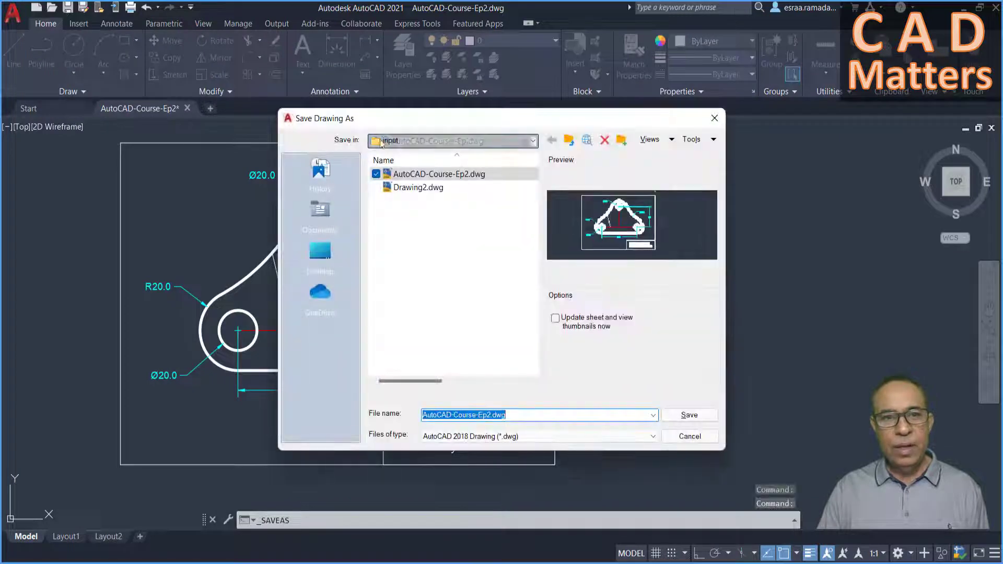
{"action": "left_click_drag", "start_coordinate": [363, 115], "coordinate": [216, 81]}
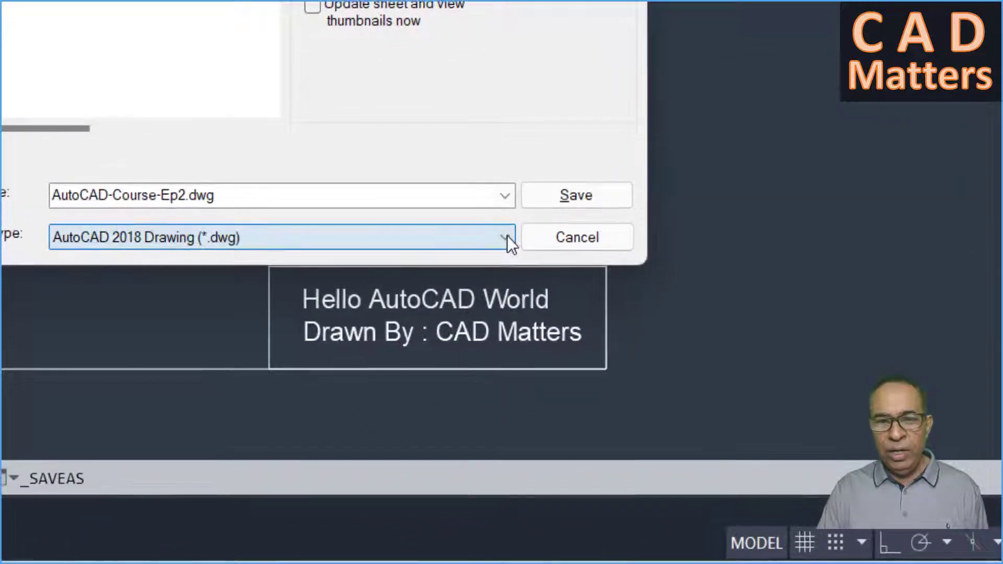
{"action": "left_click", "coordinate": [507, 236]}
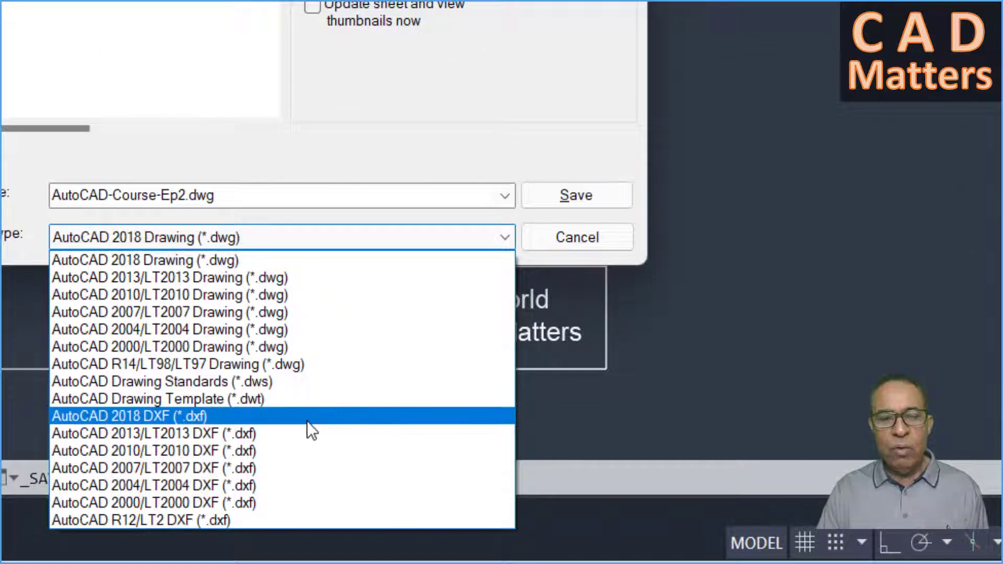
{"action": "left_click", "coordinate": [292, 332]}
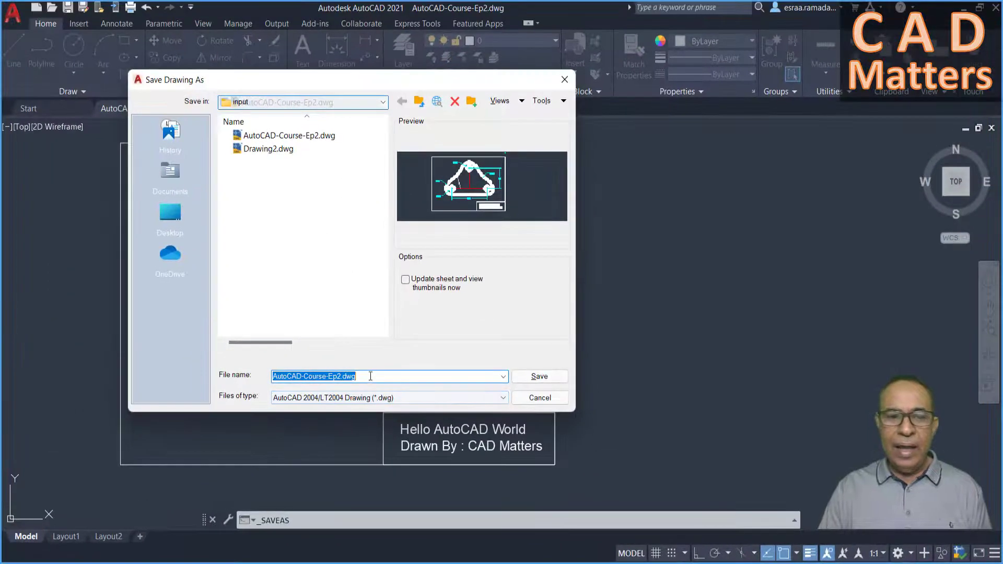
{"action": "left_click", "coordinate": [370, 376]}
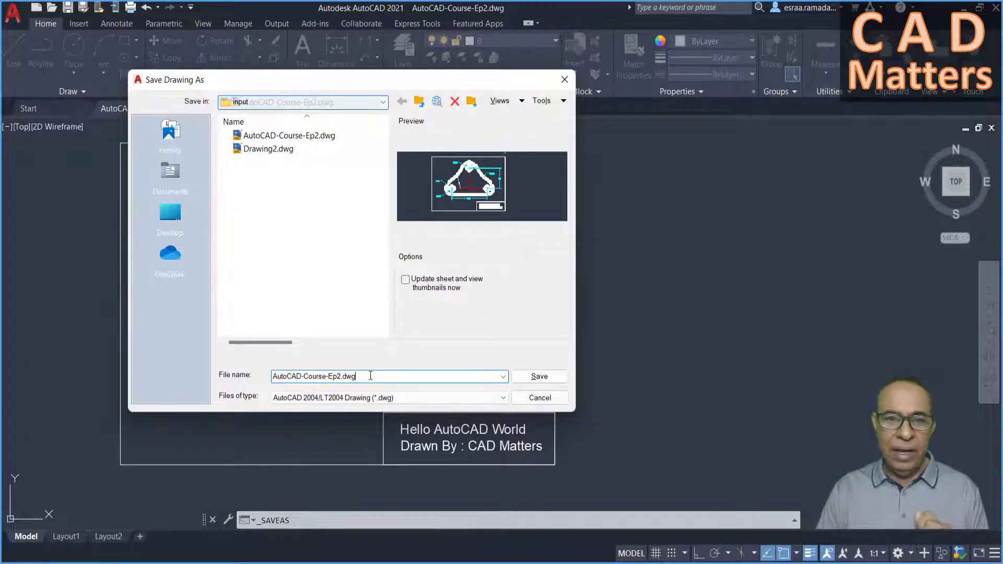
- Save as AutoCAD-Course-Ep2.dwg in 2004 format, confirming replacement of the existing file
{"action": "left_click", "coordinate": [538, 378]}
{"action": "left_click", "coordinate": [342, 295]}
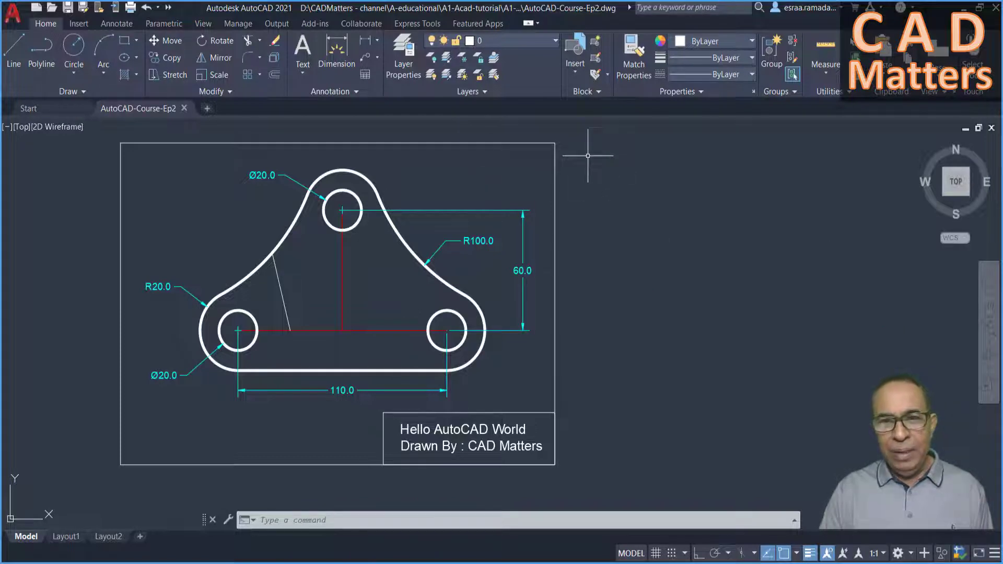
- Check the canvas, command-line and application menus, ending on the canvas shortcut menu with Options
{"action": "right_click", "coordinate": [588, 155]}
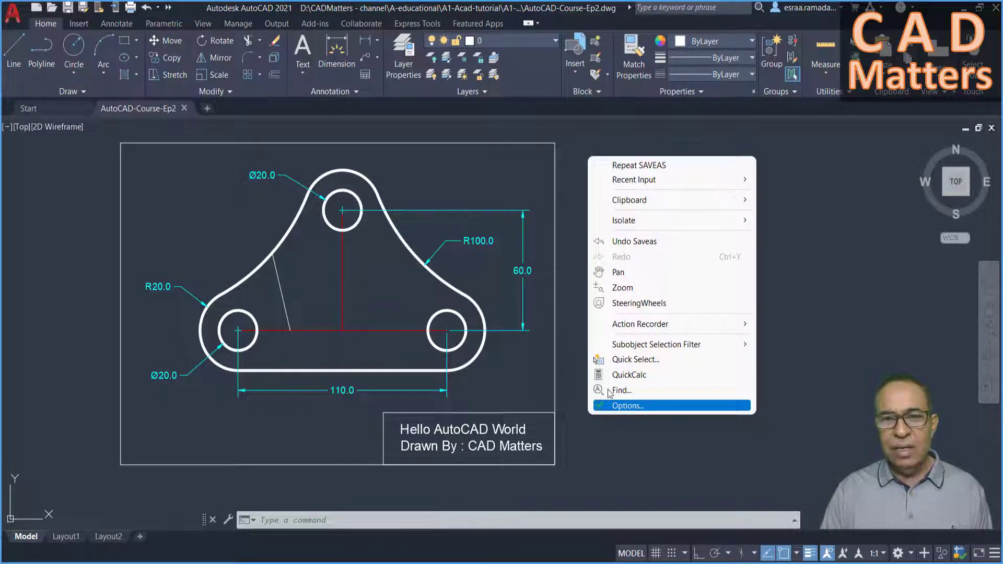
{"action": "left_click", "coordinate": [566, 342]}
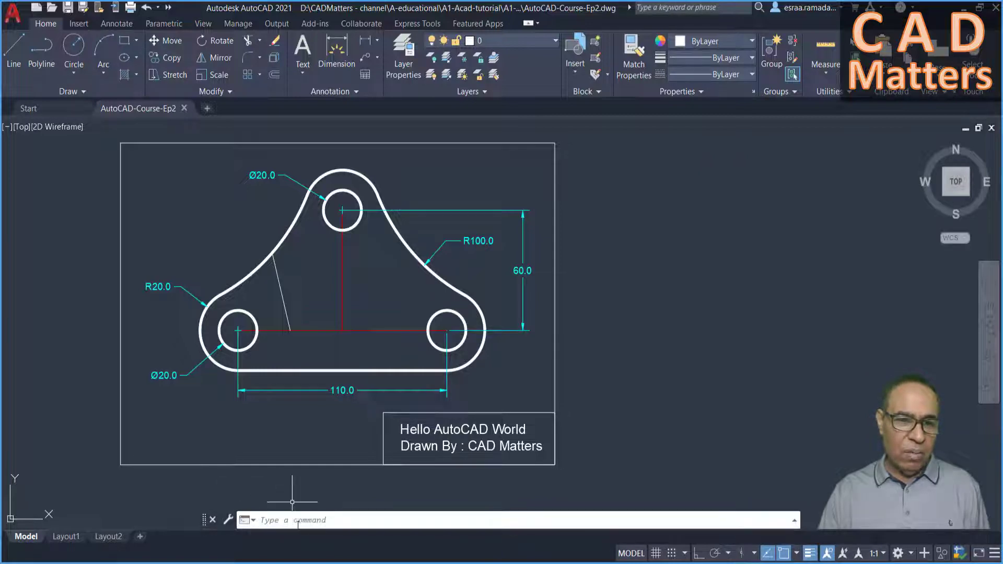
{"action": "left_click", "coordinate": [294, 520]}
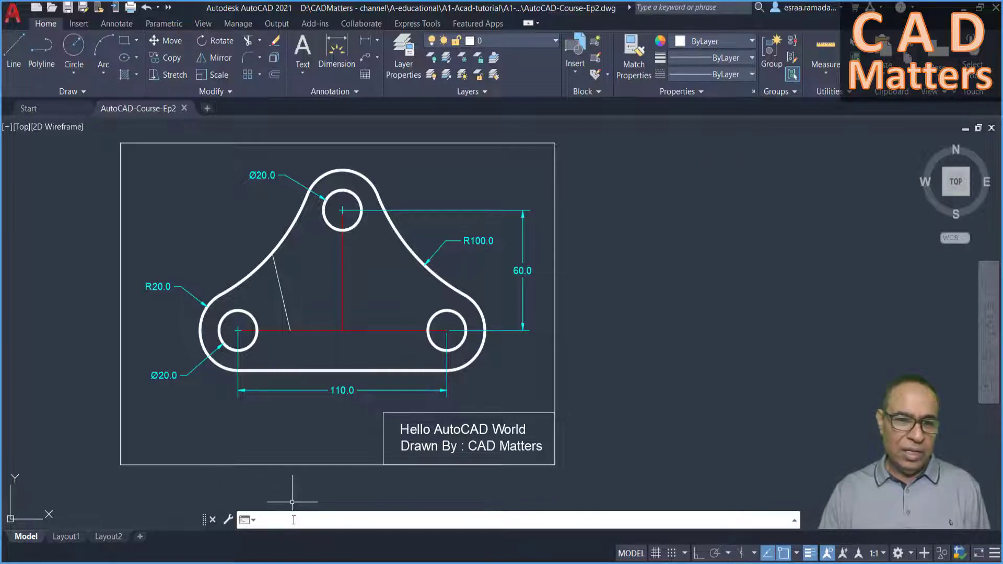
{"action": "right_click", "coordinate": [294, 520]}
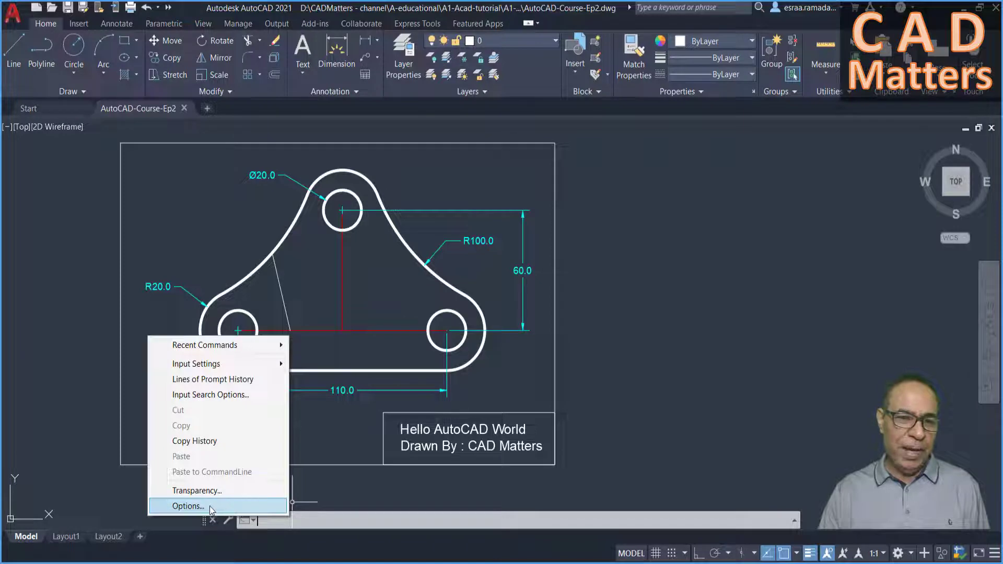
{"action": "key", "text": "Escape"}
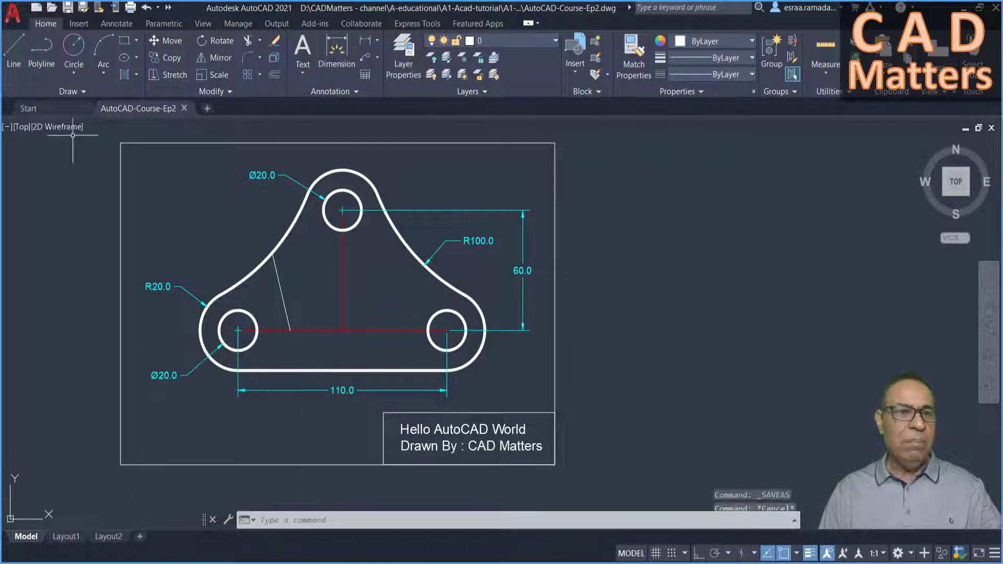
{"action": "left_click", "coordinate": [13, 15]}
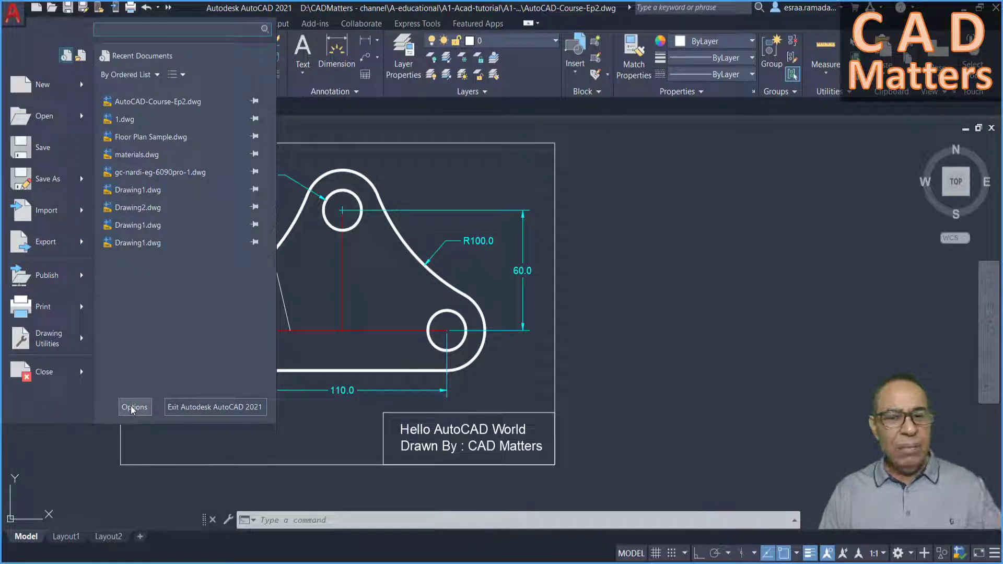
{"action": "left_click", "coordinate": [132, 409]}
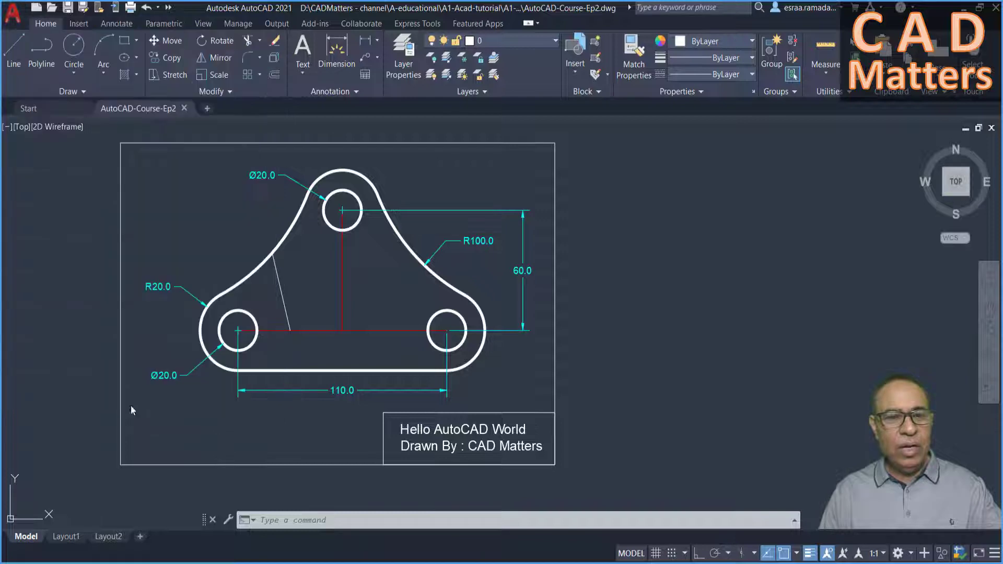
{"action": "right_click", "coordinate": [607, 225]}
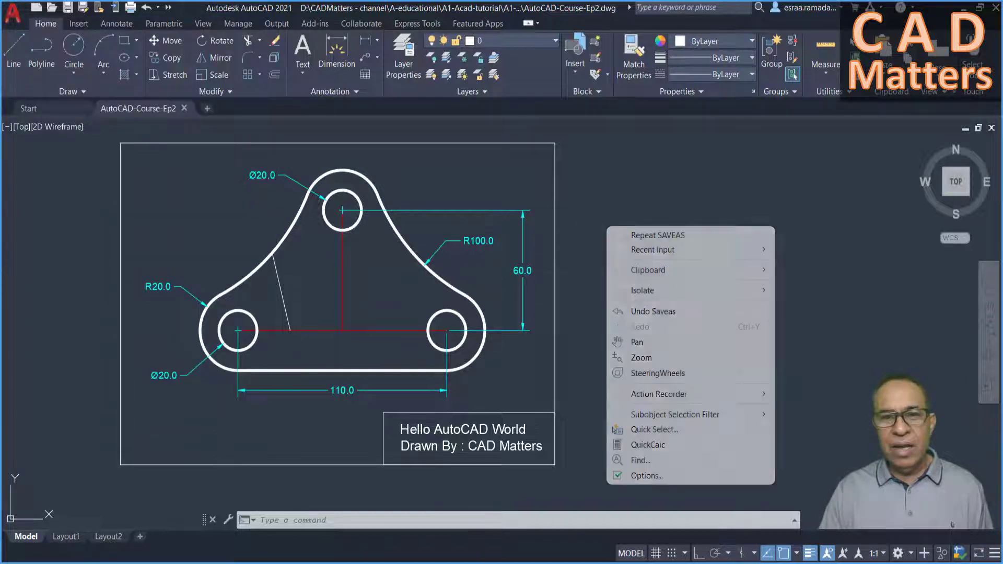
- In Options > Open and Save, set the default Save as format to AutoCAD 2004/LT2004 Drawing (*.dwg)
{"action": "left_click", "coordinate": [657, 472]}
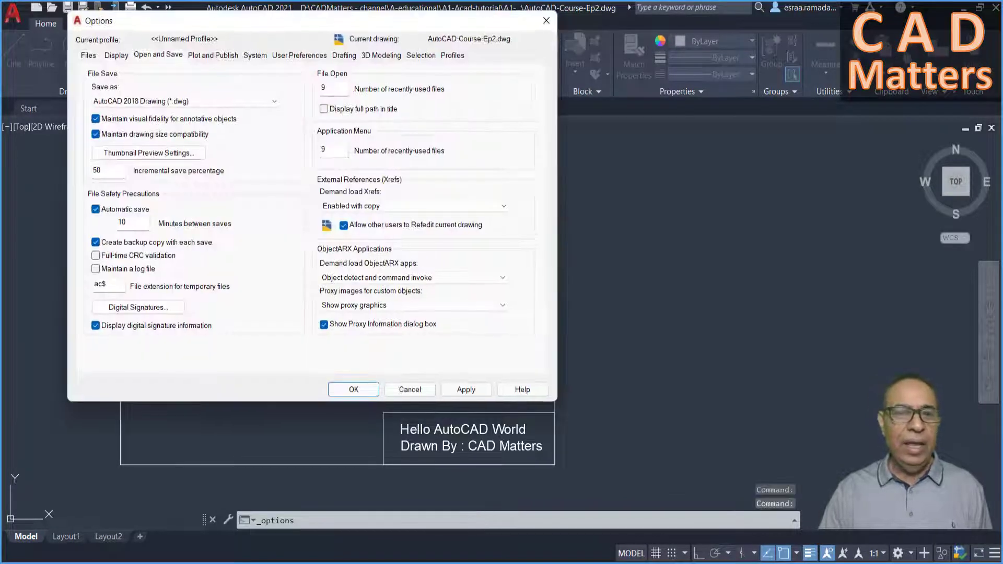
{"action": "left_click_drag", "start_coordinate": [292, 25], "coordinate": [348, 36]}
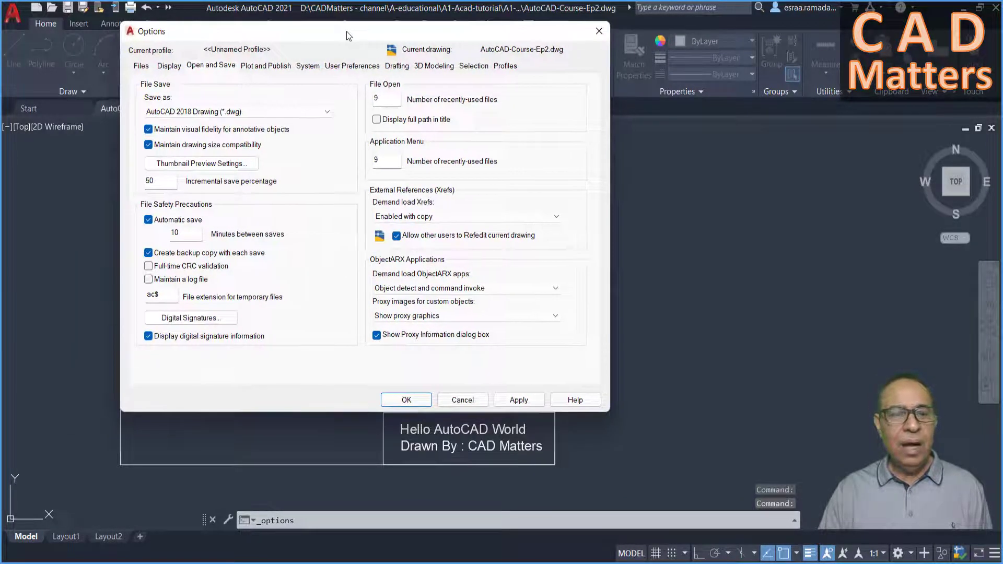
{"action": "left_click", "coordinate": [265, 67]}
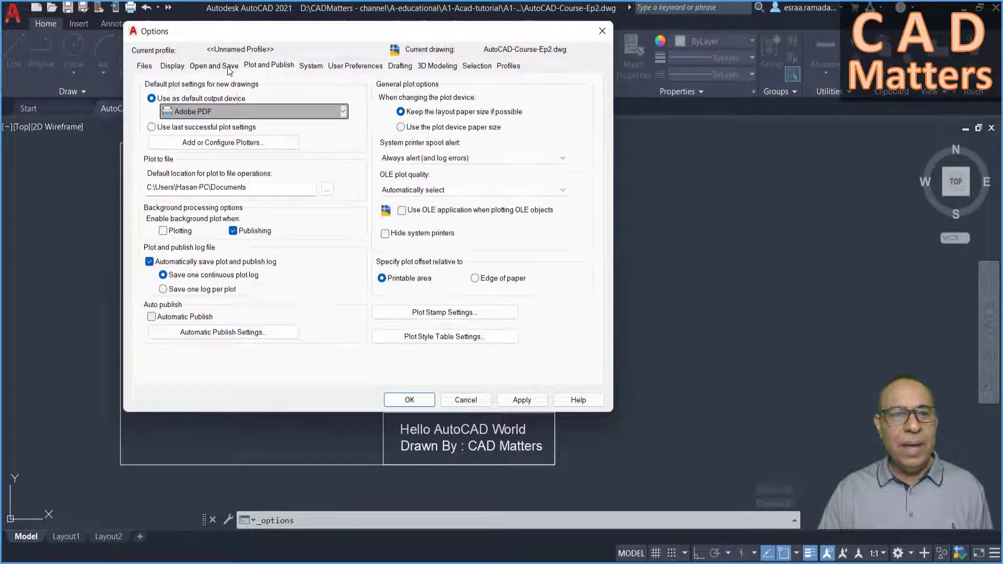
{"action": "left_click", "coordinate": [214, 70]}
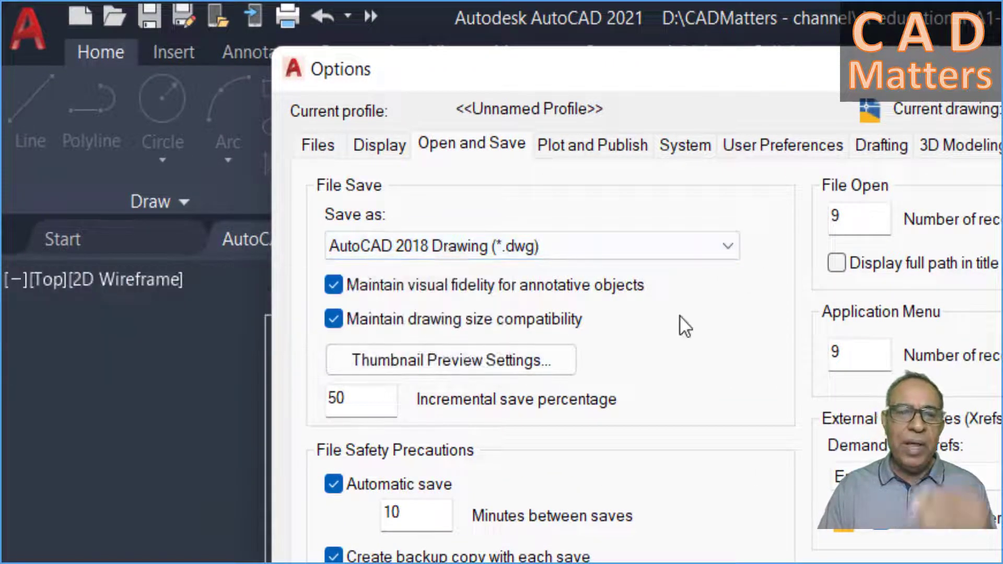
{"action": "left_click", "coordinate": [715, 244]}
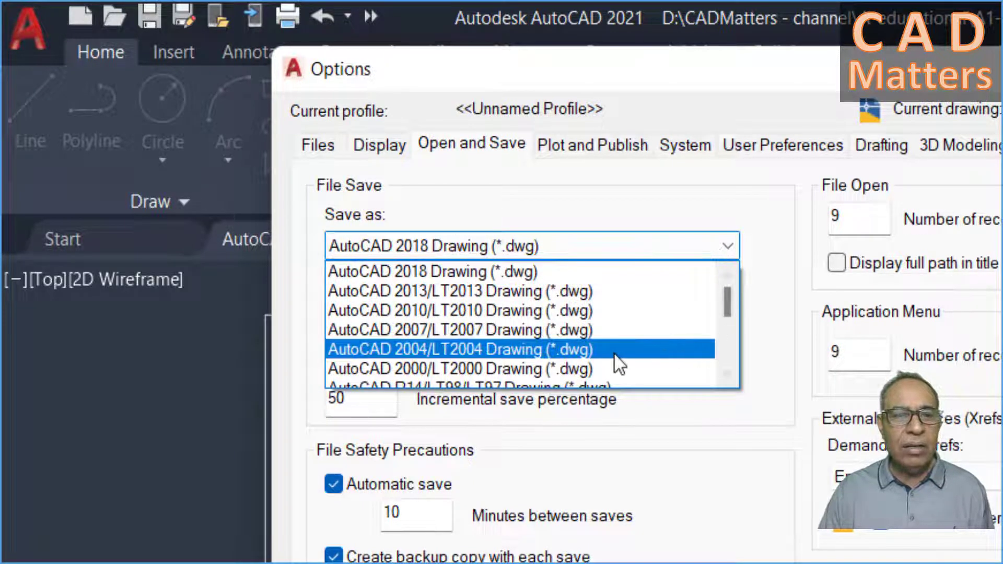
{"action": "scroll", "coordinate": [614, 354], "scroll_direction": "down", "scroll_amount": 1}
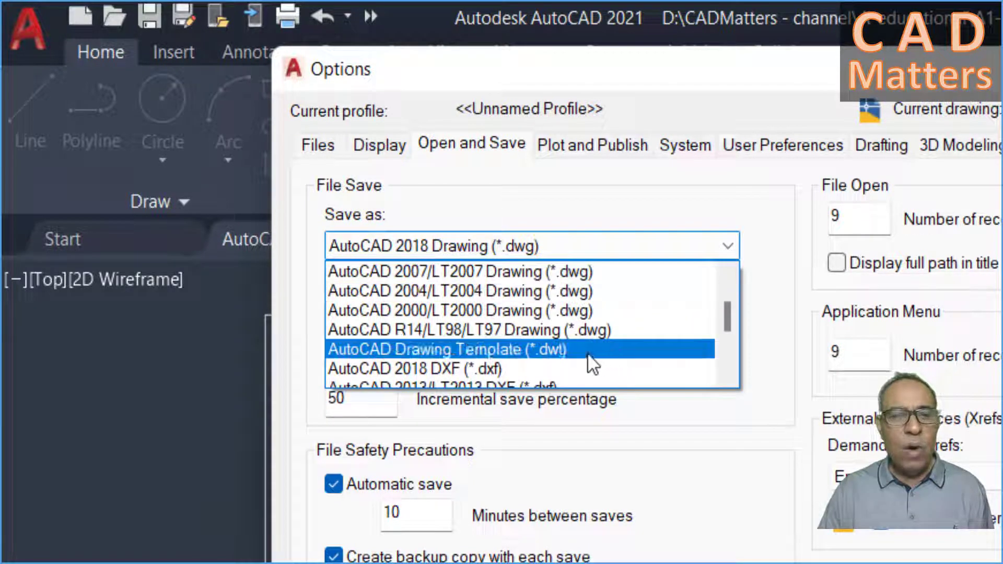
{"action": "left_click", "coordinate": [577, 290]}
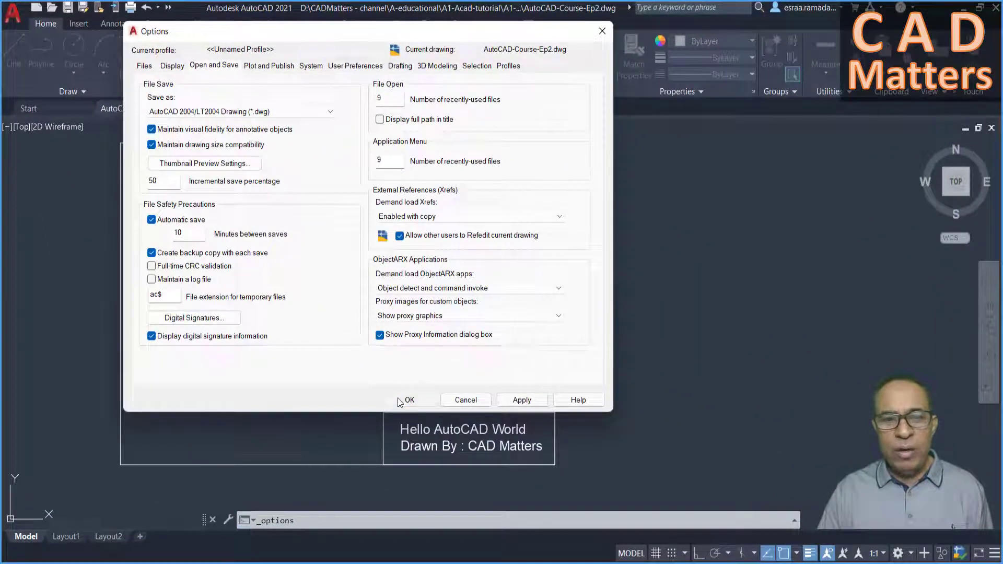
{"action": "left_click", "coordinate": [397, 398]}
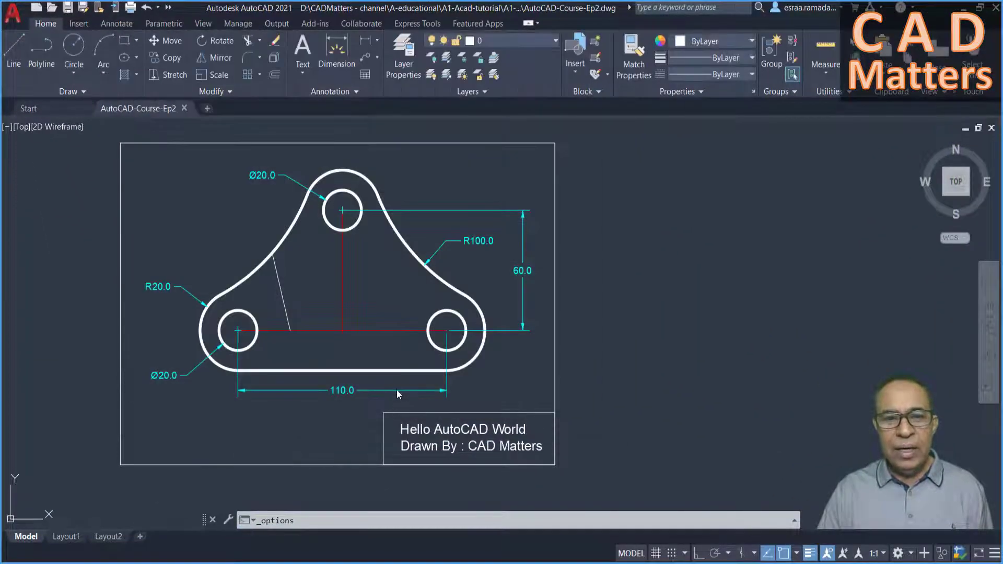